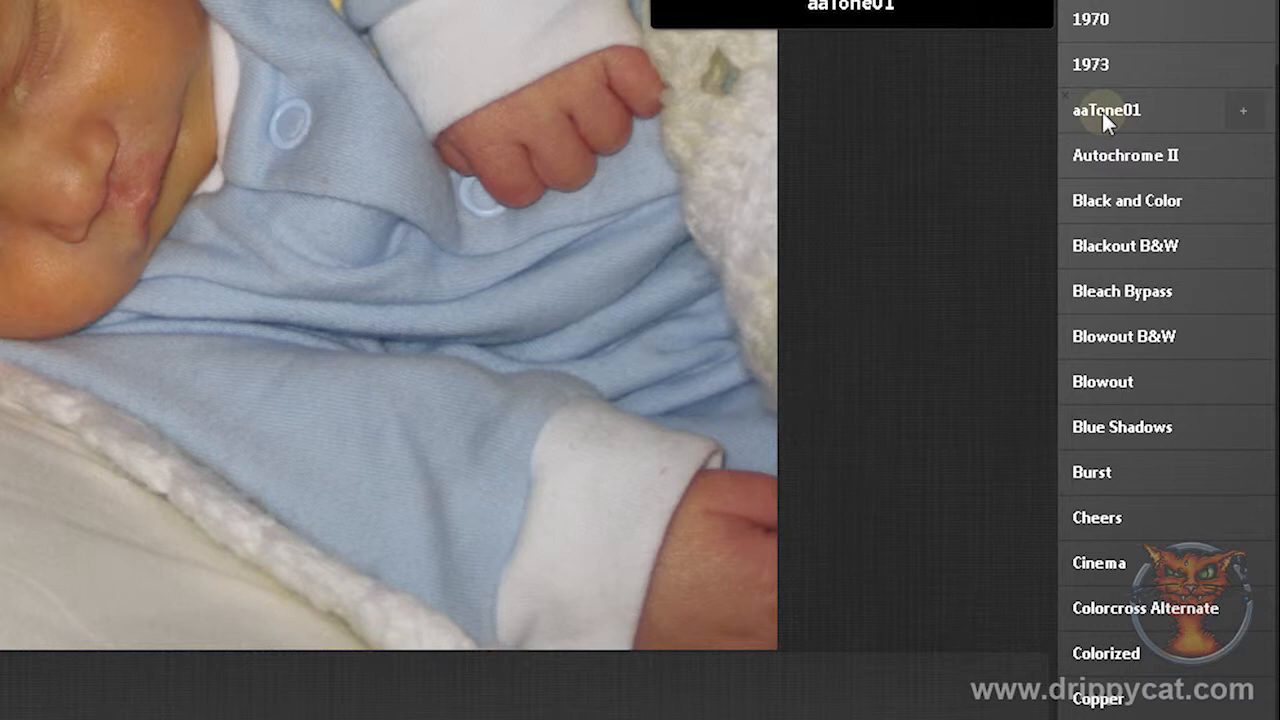
# Step: Apply the aaTone01 favorite and add a Selective Saturation adjustment with its saturation set to 50
pyautogui.click(1102, 112)
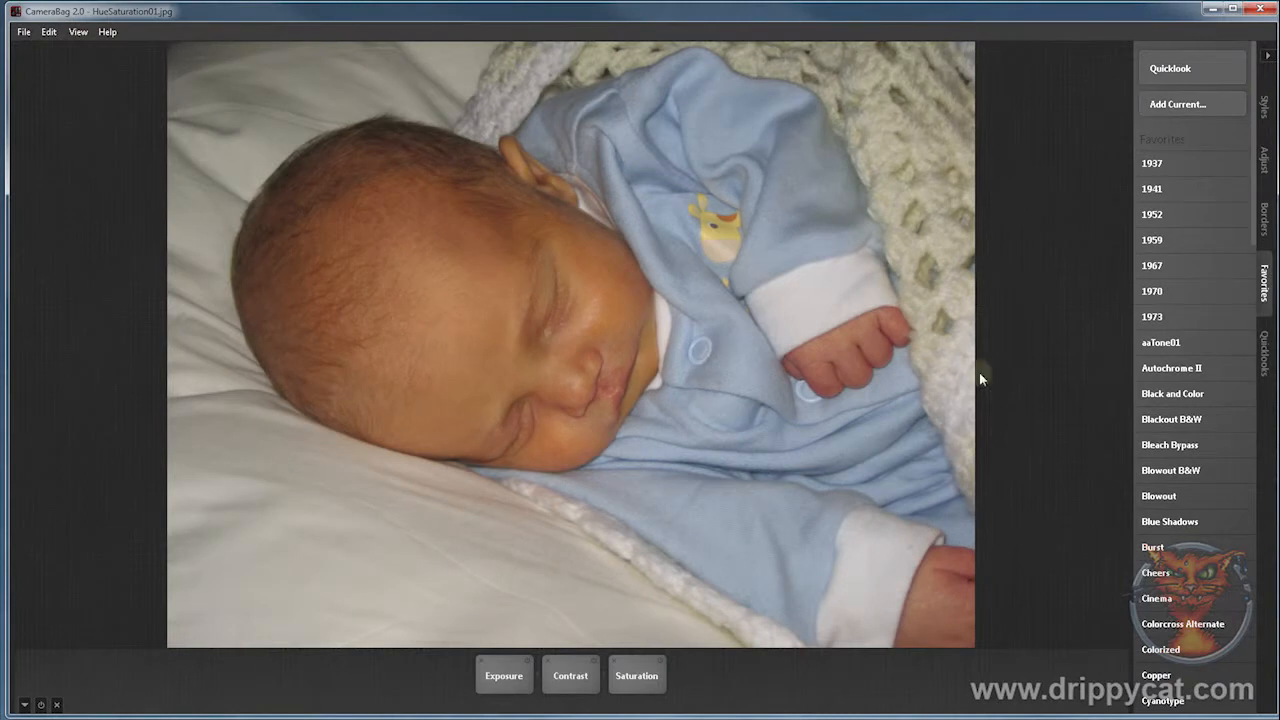
pyautogui.click(1264, 160)
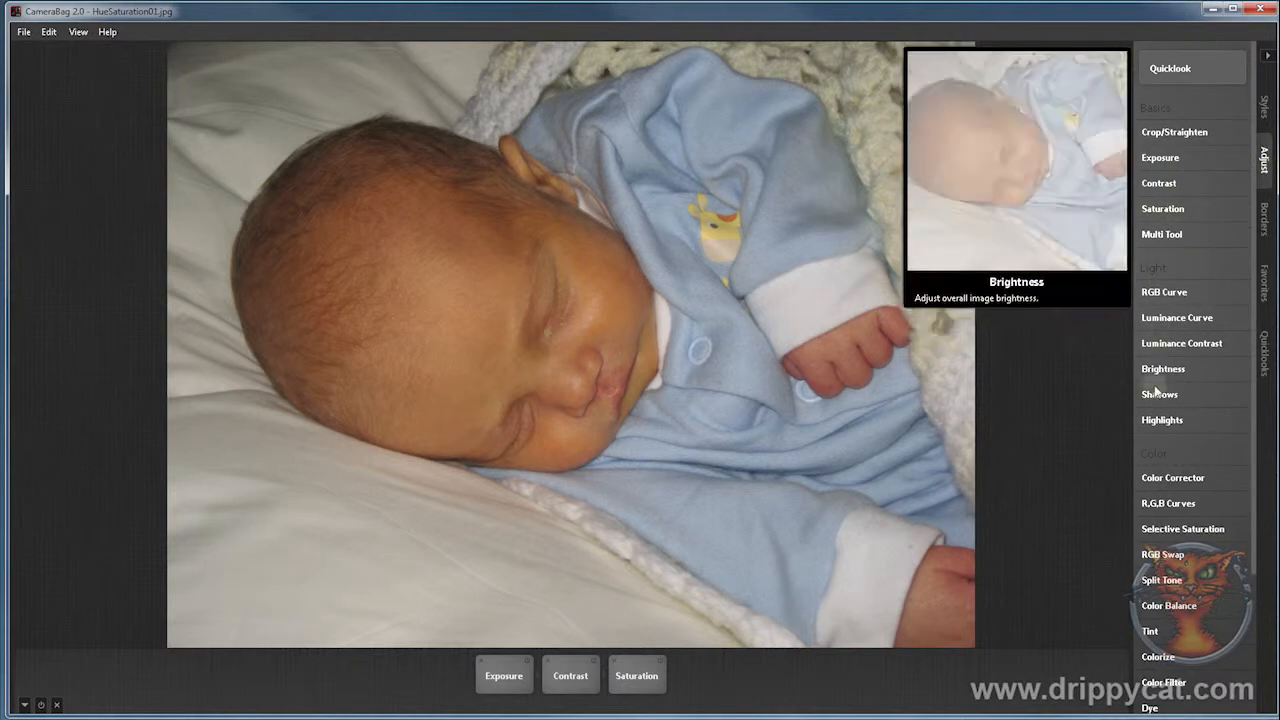
pyautogui.click(1168, 529)
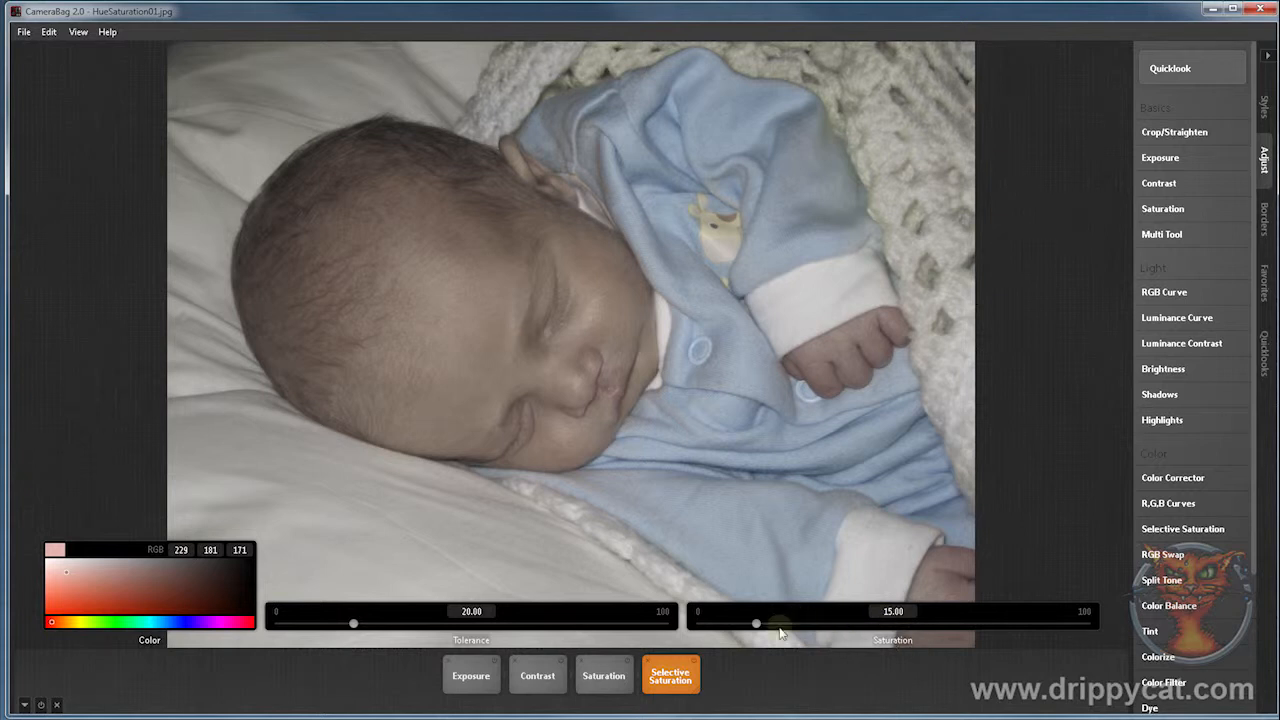
pyautogui.moveTo(908, 611); pyautogui.dragTo(836, 614)
pyautogui.write('50')
pyautogui.press('Return')
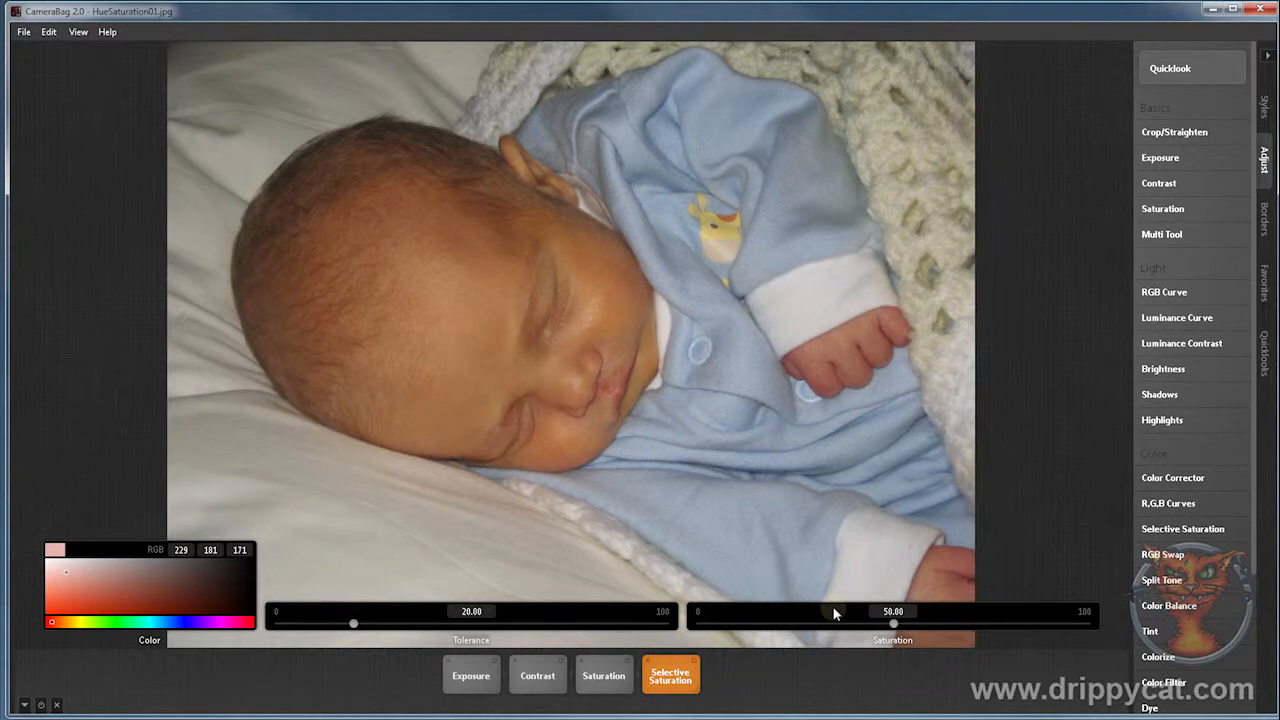
# Step: Exaggerate the selective saturation to about 86.59 and try the target hue at blue and at yellow, RGB 229, 223, 171
pyautogui.moveTo(893, 623); pyautogui.dragTo(1033, 628)
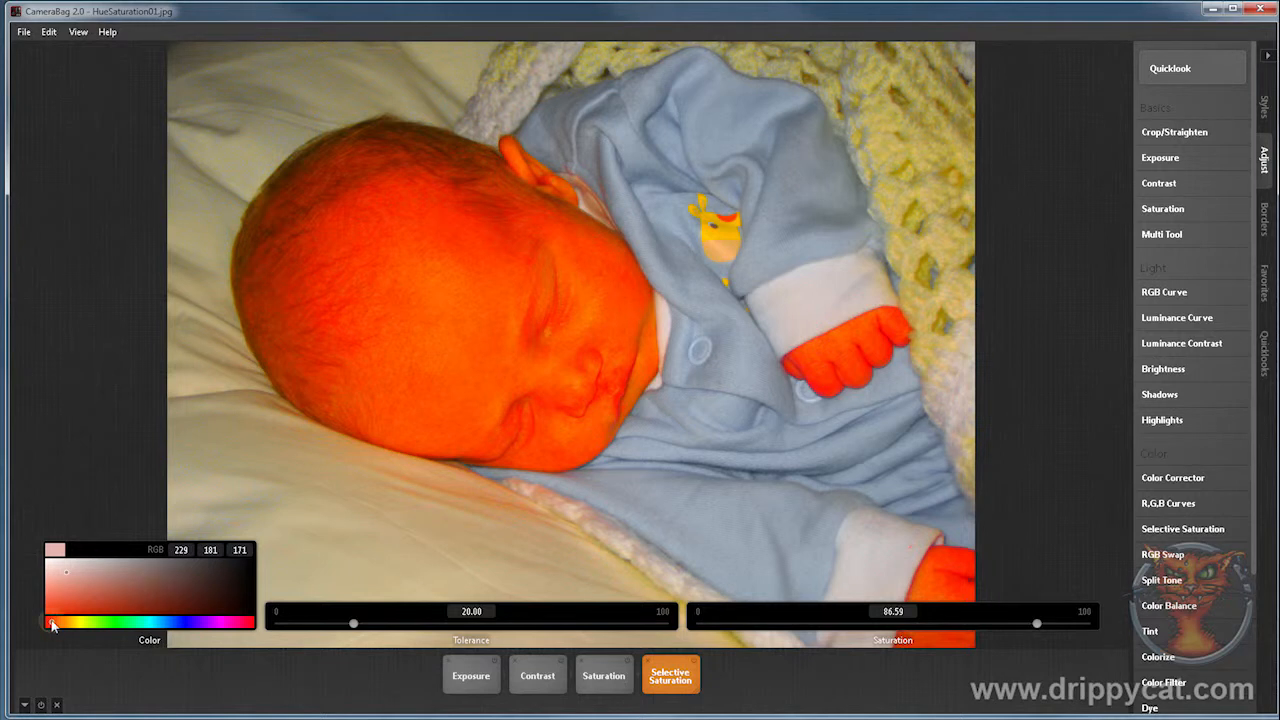
pyautogui.moveTo(52, 625); pyautogui.dragTo(167, 625)
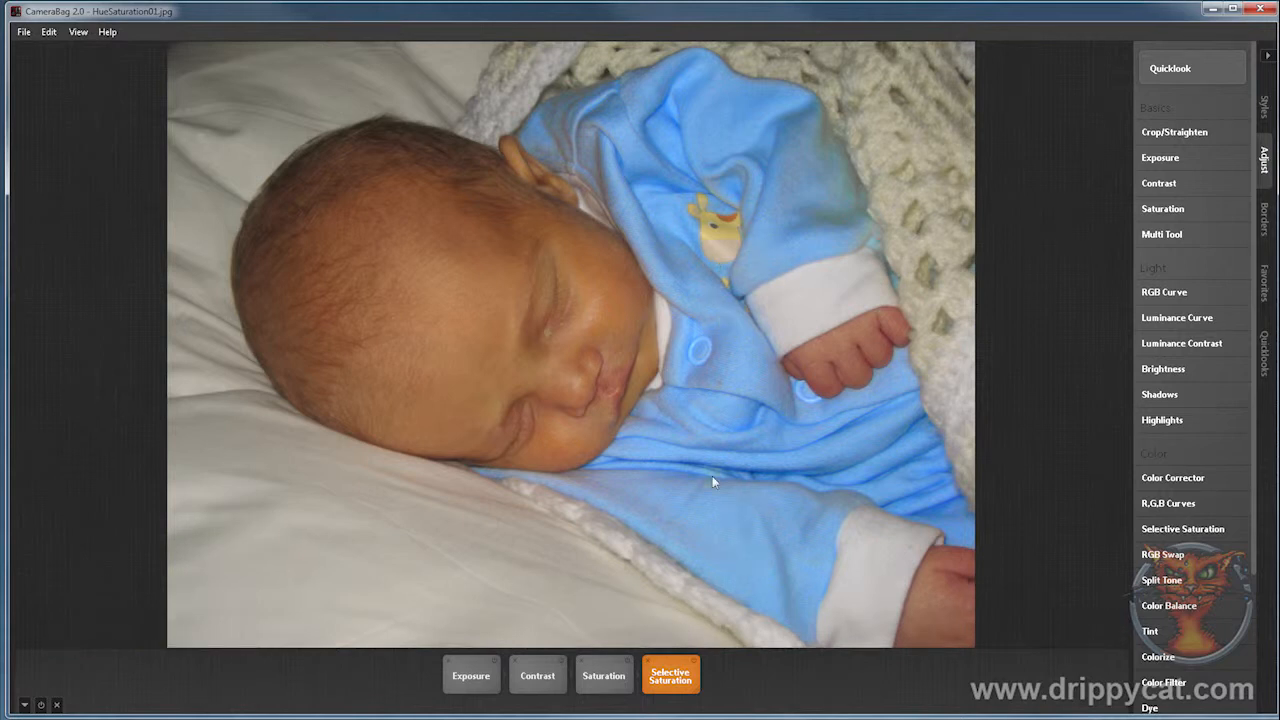
pyautogui.moveTo(137, 686)
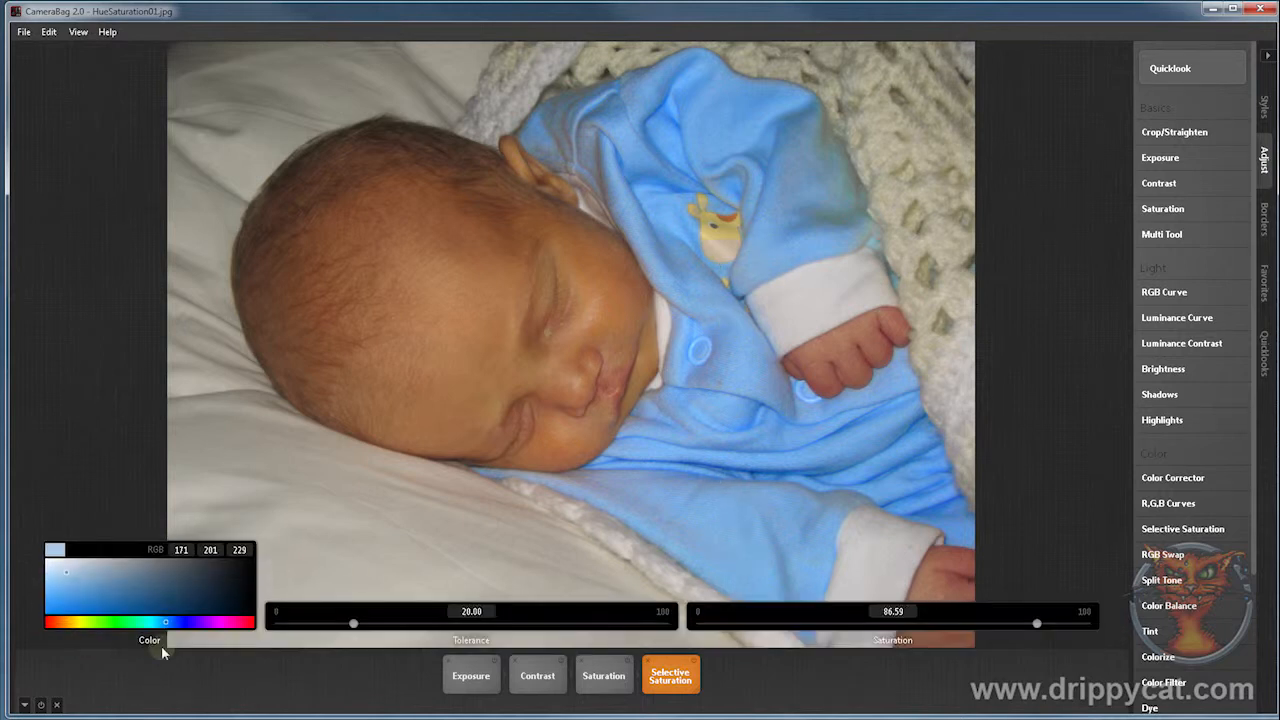
pyautogui.moveTo(166, 624); pyautogui.dragTo(79, 626)
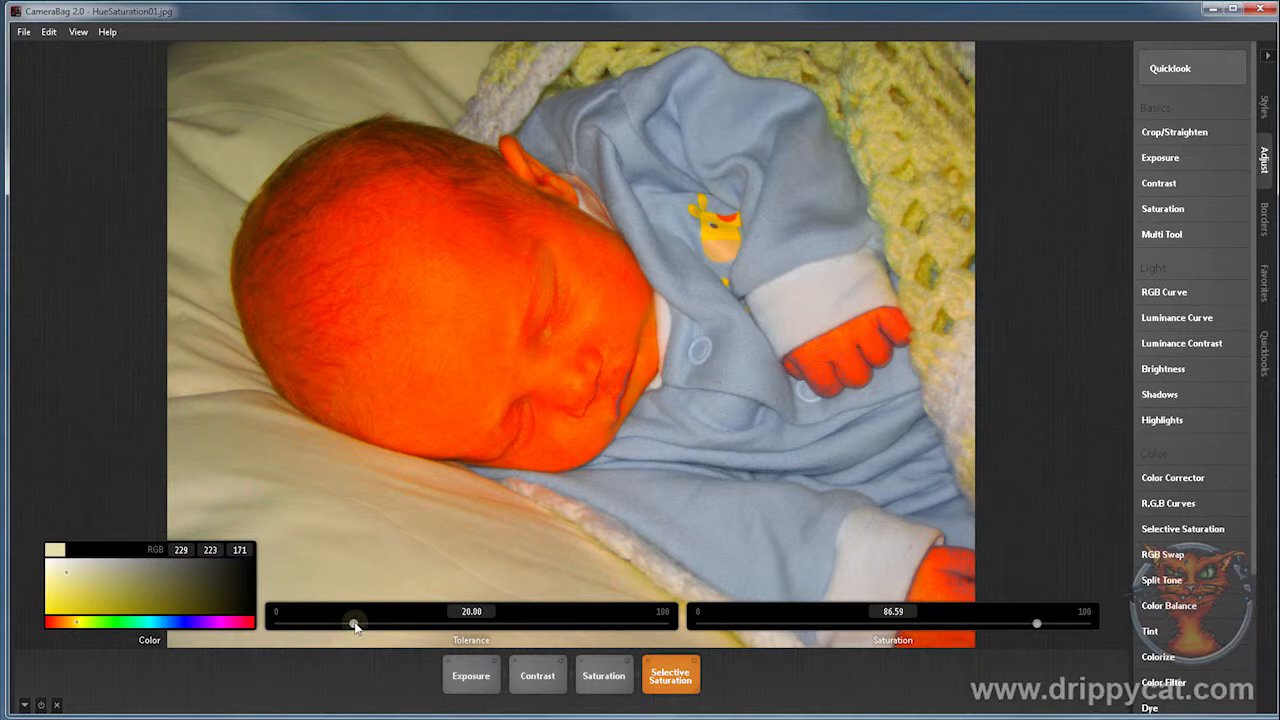
# Step: Narrow the tolerance to about 11.55 and fine-tune the target hue to RGB 229, 219, 171
pyautogui.moveTo(354, 625); pyautogui.dragTo(321, 626)
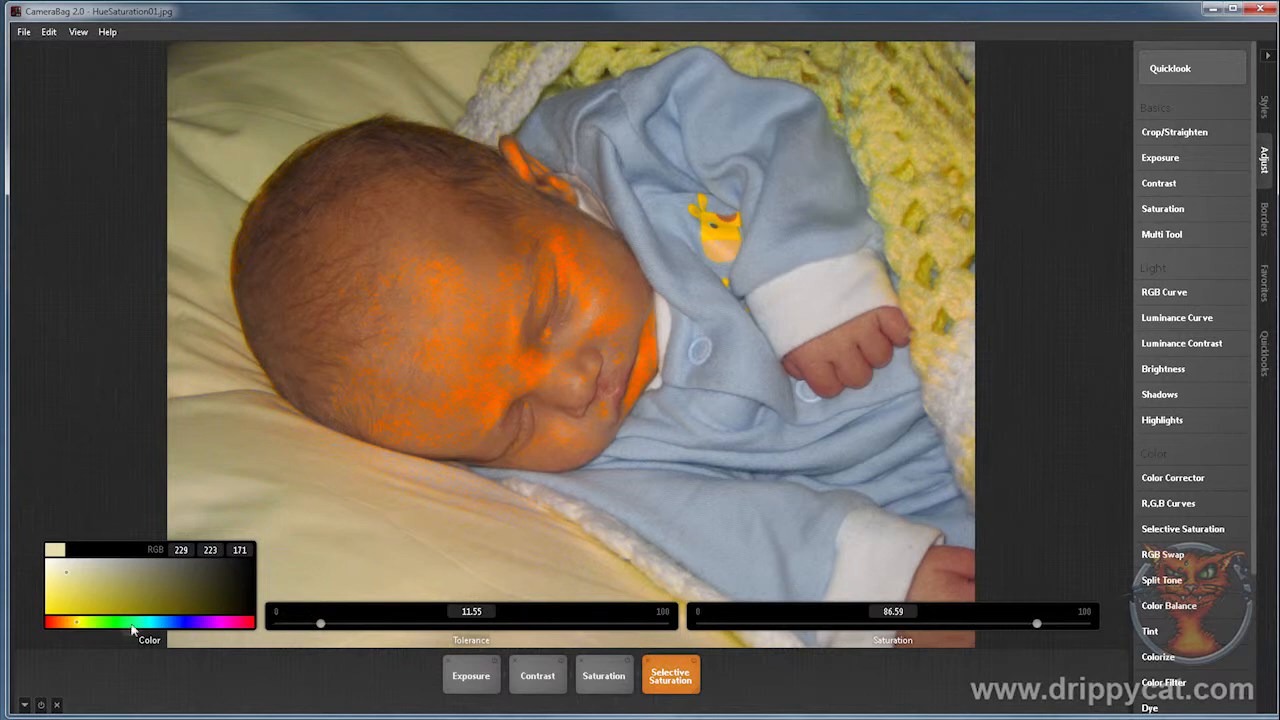
pyautogui.click(76, 625)
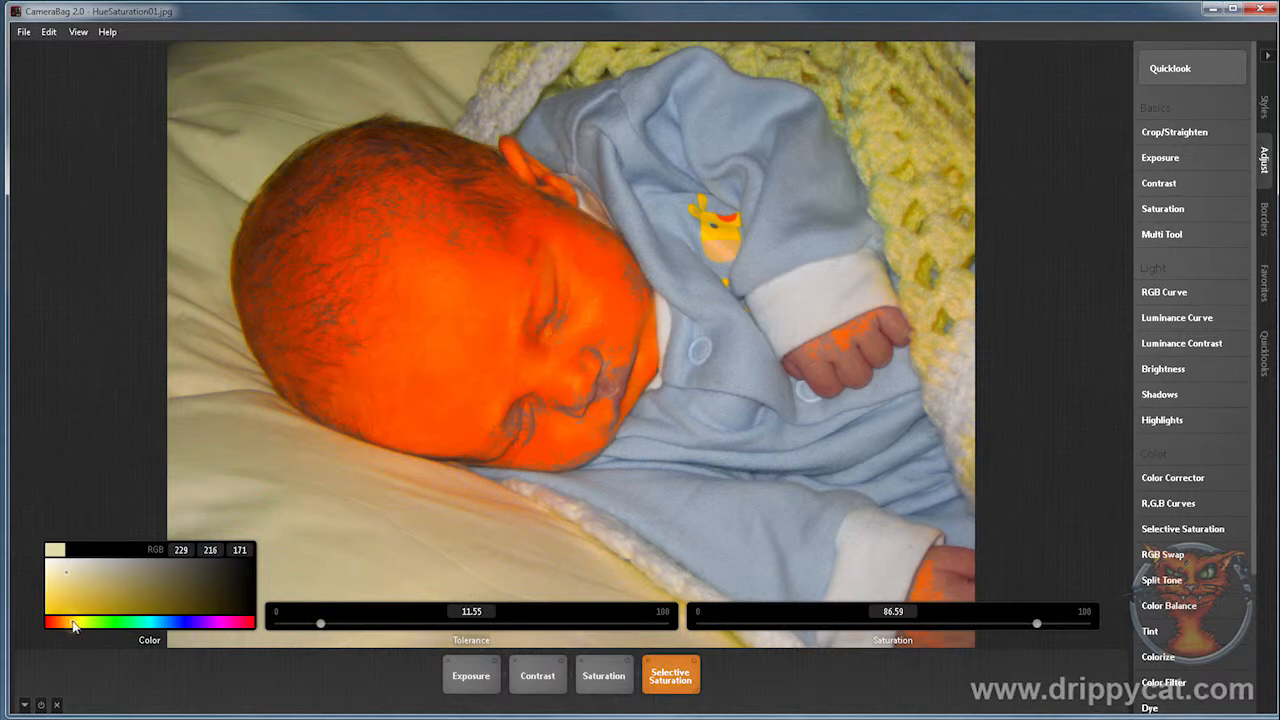
pyautogui.click(76, 625)
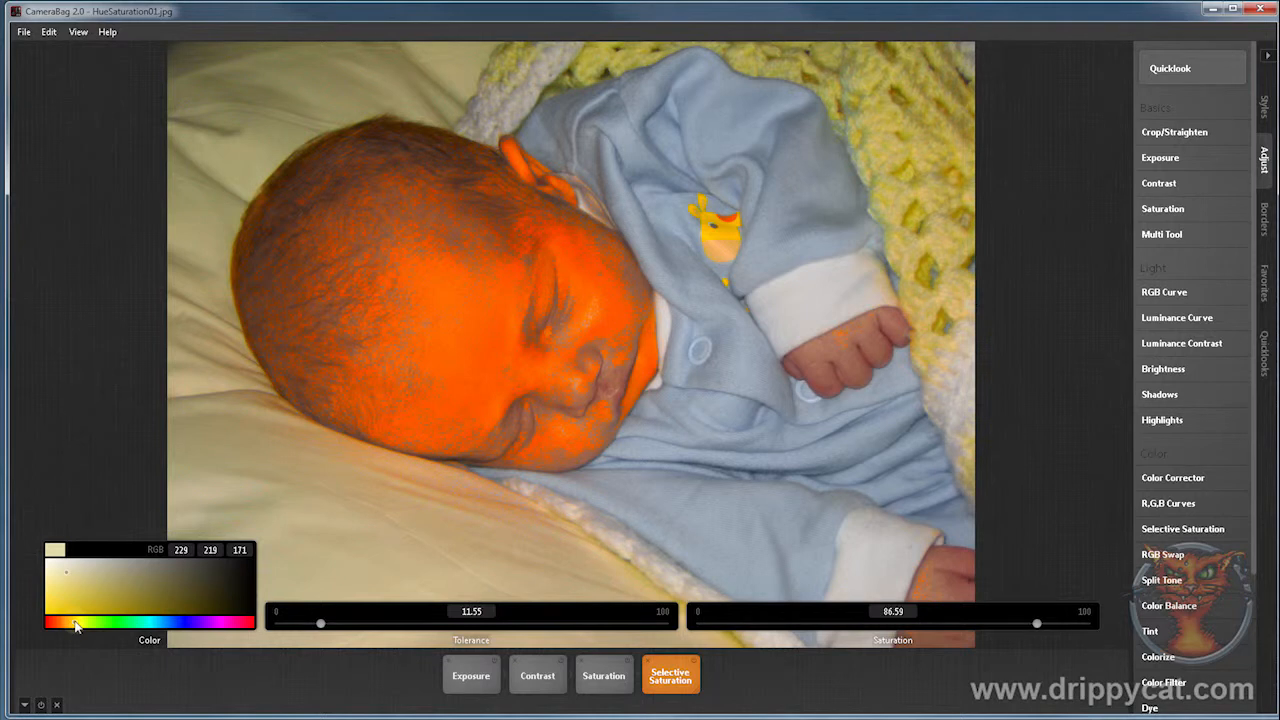
# Step: Try tolerances of 100, about 47.67 and about 9.68, with the selective saturation raised to about 91.81
pyautogui.moveTo(321, 626); pyautogui.dragTo(676, 629)
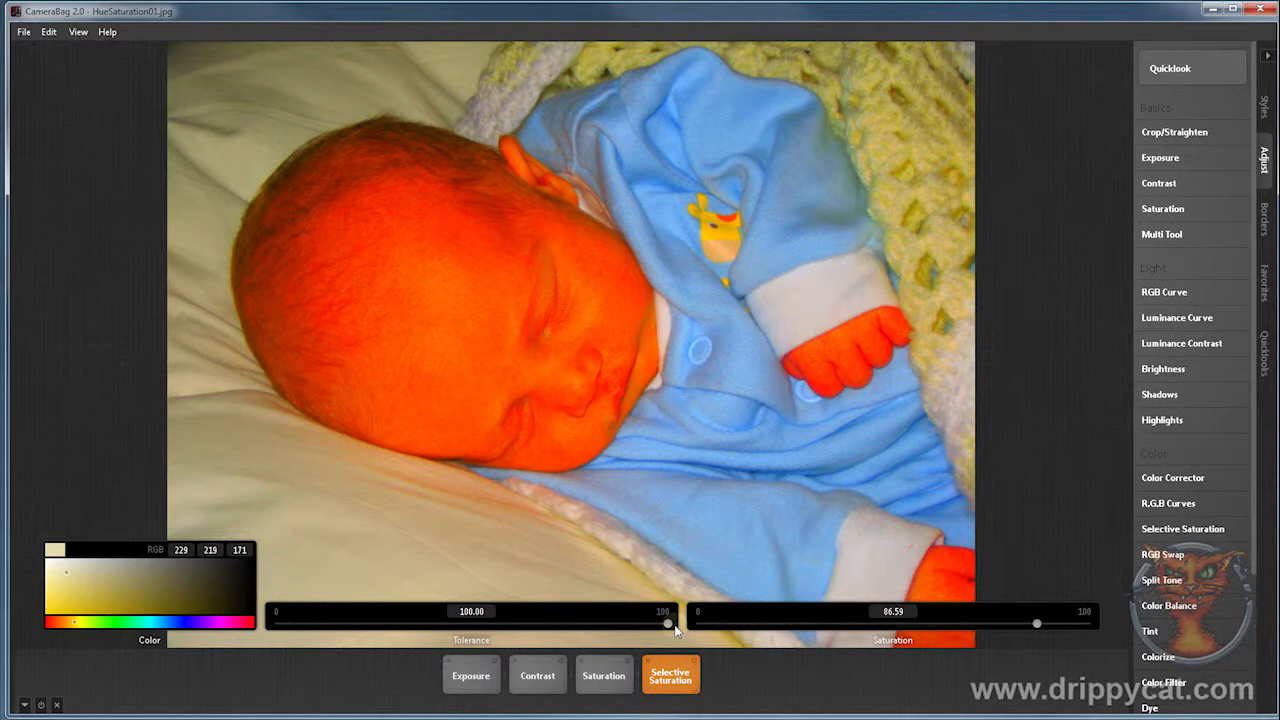
pyautogui.moveTo(671, 628); pyautogui.dragTo(465, 628)
pyautogui.moveTo(1038, 627); pyautogui.dragTo(1059, 628)
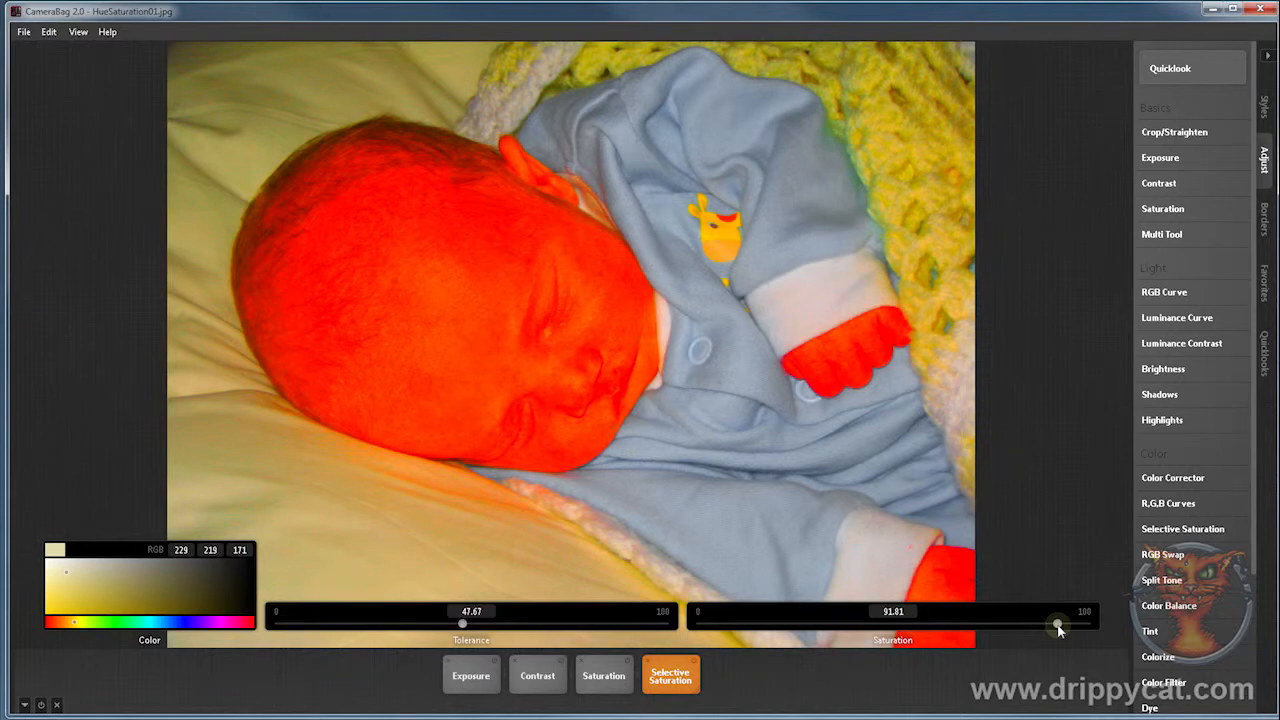
pyautogui.moveTo(463, 627); pyautogui.dragTo(314, 637)
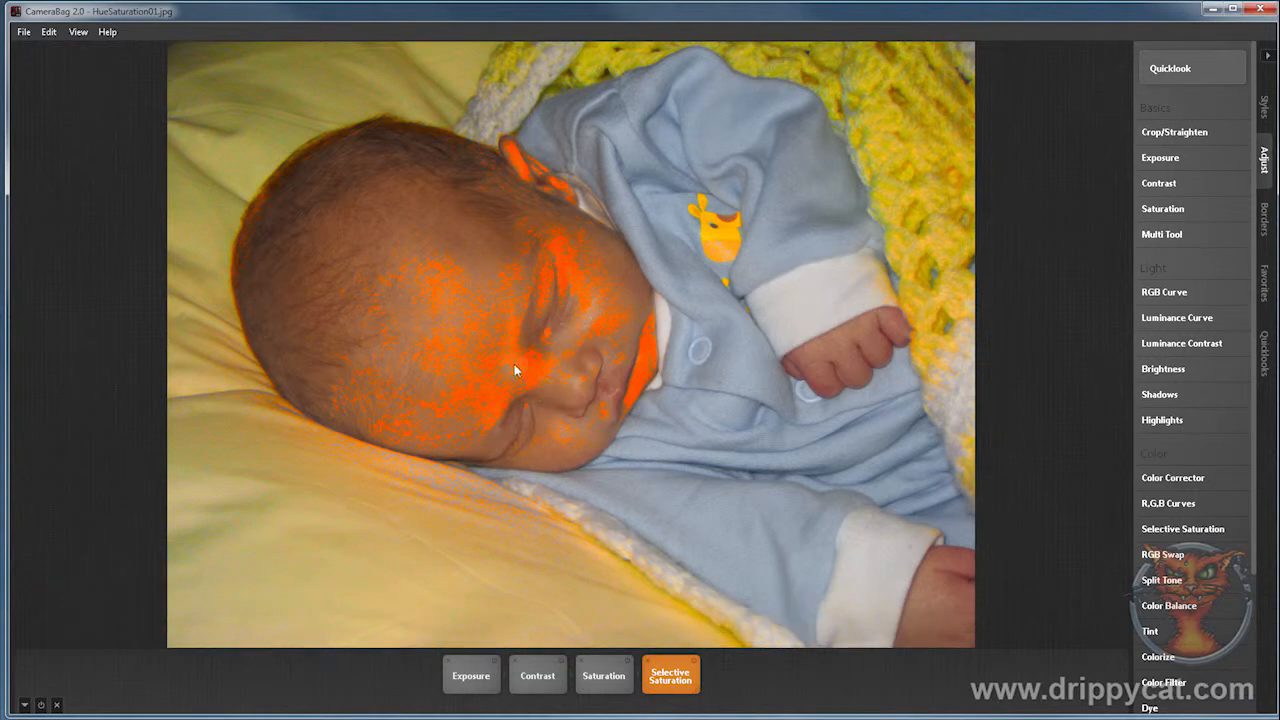
# Step: Target the baby's orange skin tones with hue RGB 229, 197, 171, tolerance about 9.12 and saturation about 91.06
pyautogui.moveTo(68, 580)
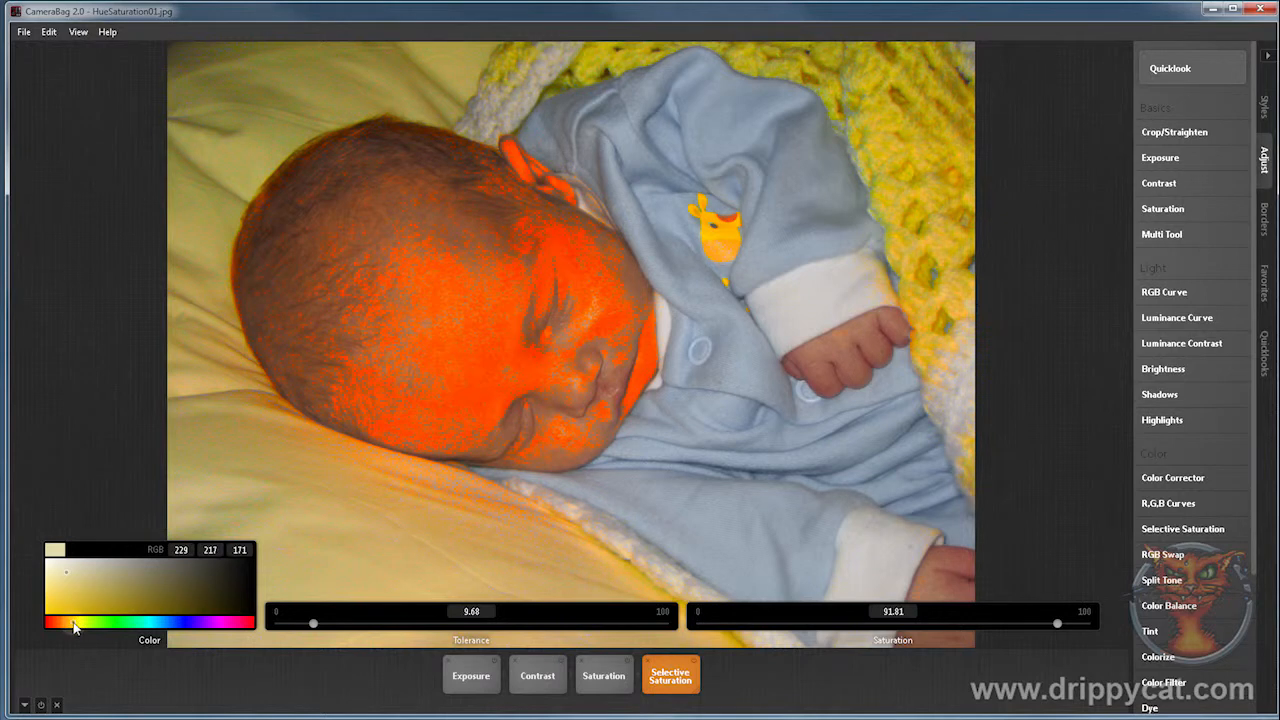
pyautogui.moveTo(77, 627); pyautogui.dragTo(62, 627)
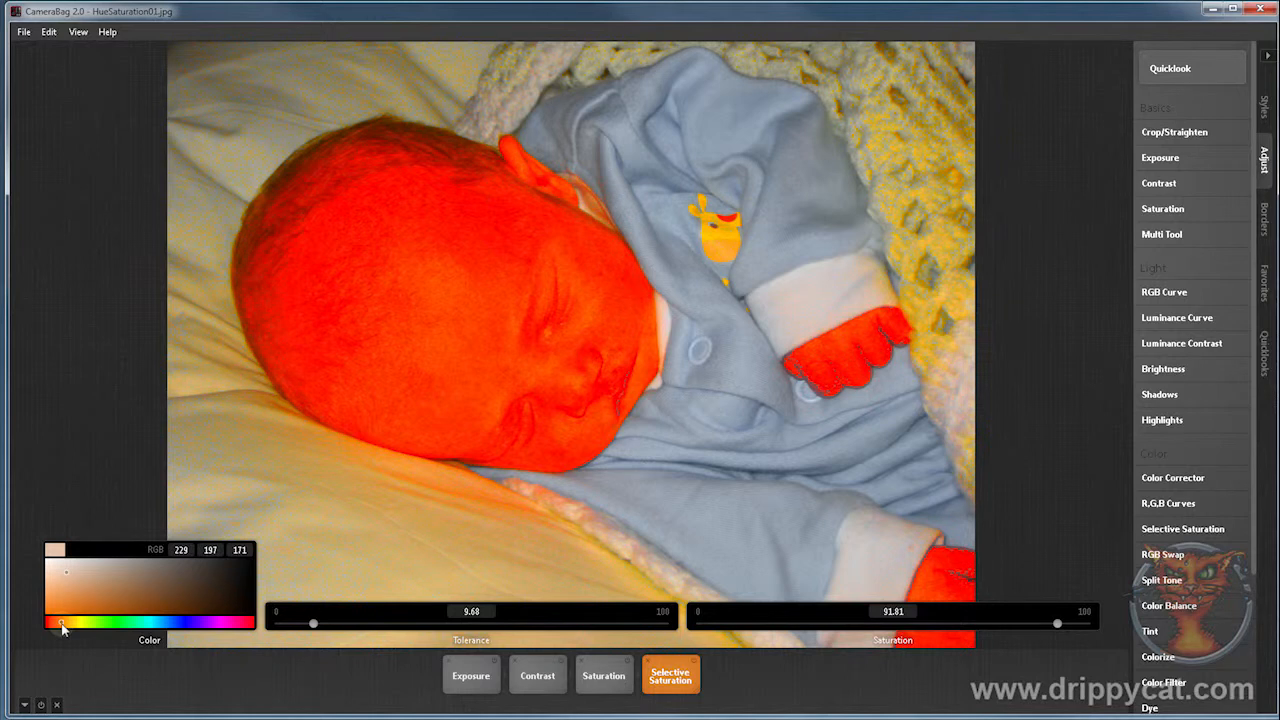
pyautogui.moveTo(313, 624); pyautogui.dragTo(311, 624)
pyautogui.click(905, 611)
pyautogui.moveTo(1058, 623); pyautogui.dragTo(1055, 626)
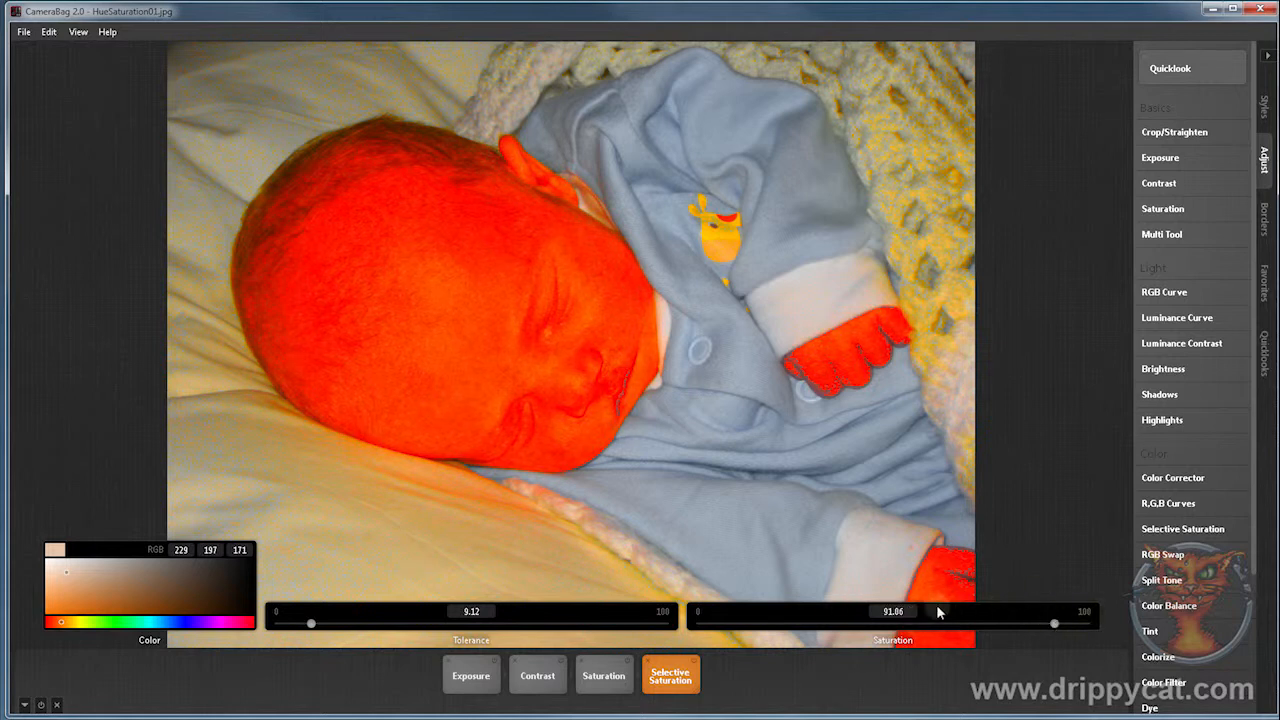
# Step: Reset the selective saturation to 50 and lower it moderately to mute the orange skin tones
pyautogui.click(905, 611)
pyautogui.write('50')
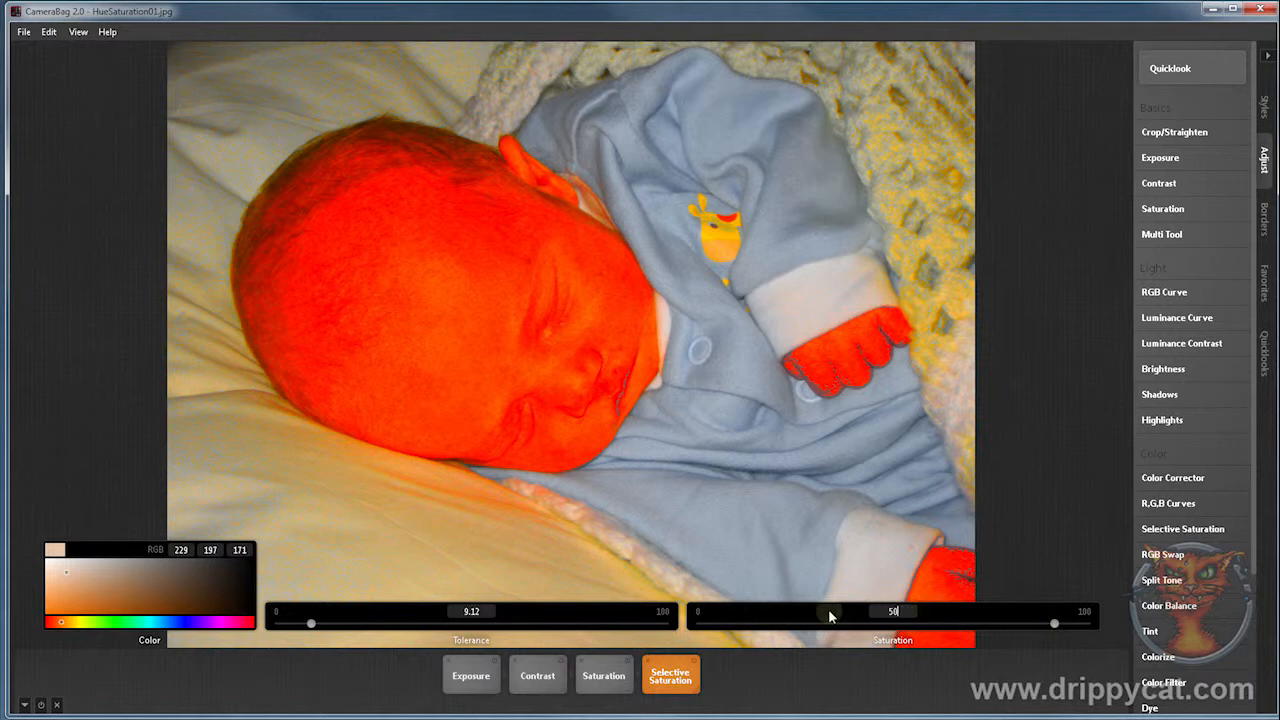
pyautogui.press('Return')
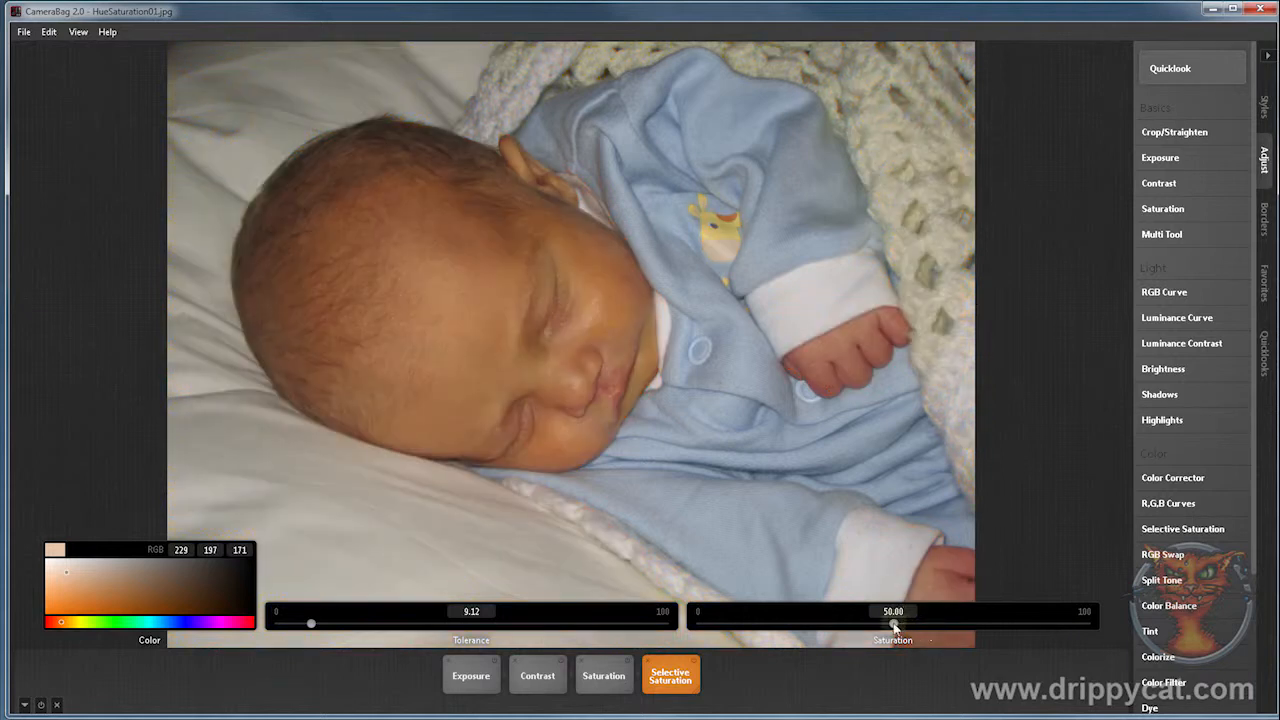
pyautogui.moveTo(894, 626); pyautogui.dragTo(893, 627)
pyautogui.moveTo(894, 626); pyautogui.dragTo(833, 626)
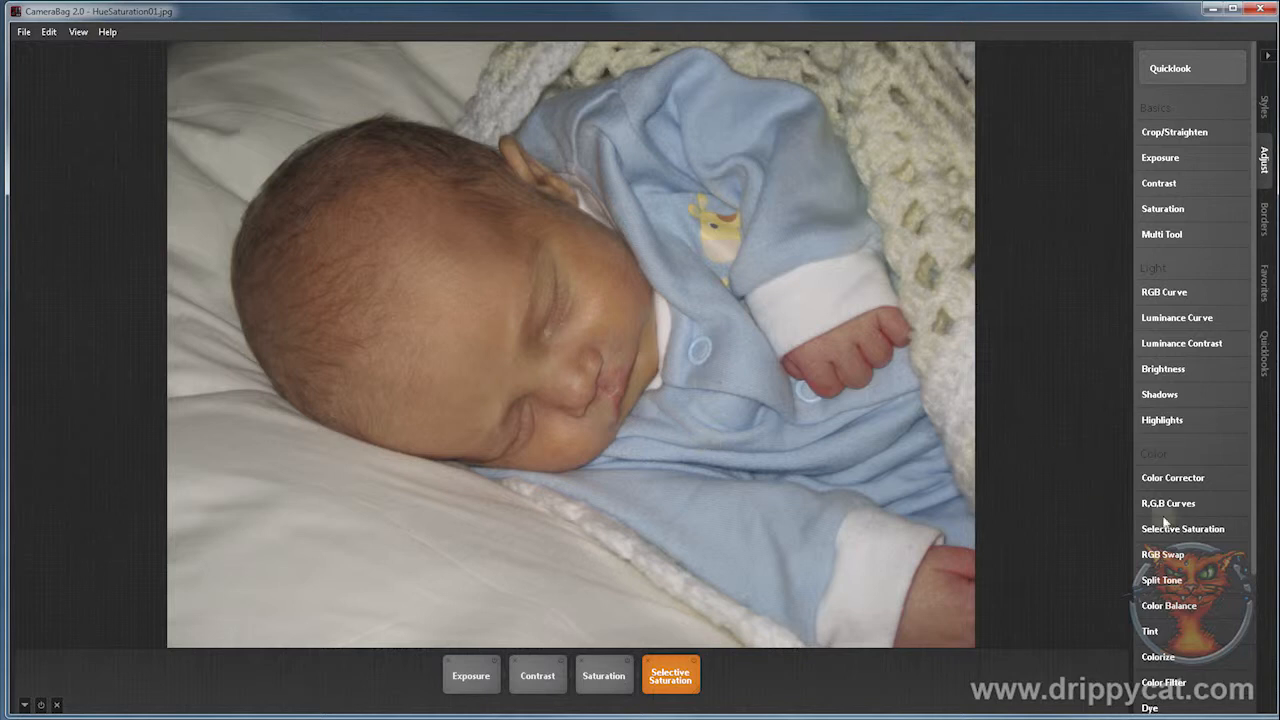
# Step: Add a second Selective Saturation adjustment with saturation about 95.16 and tolerance about 4.28
pyautogui.click(1190, 533)
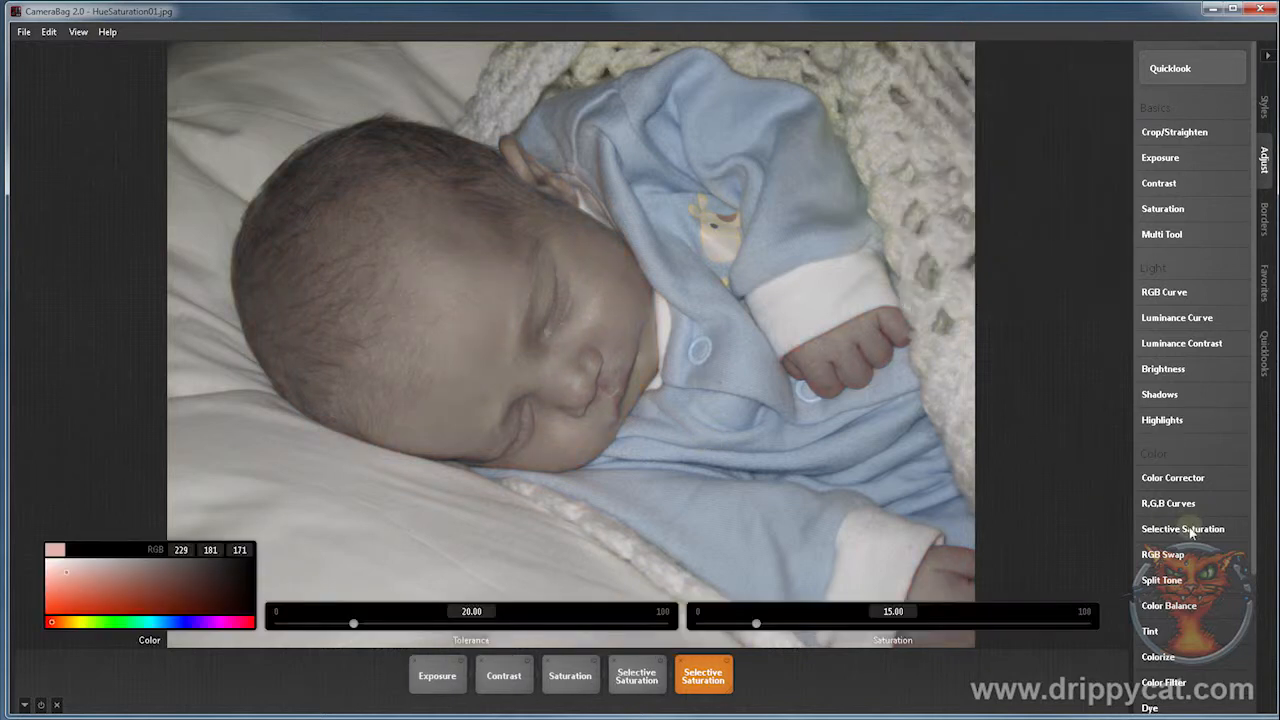
pyautogui.moveTo(756, 623); pyautogui.dragTo(1071, 628)
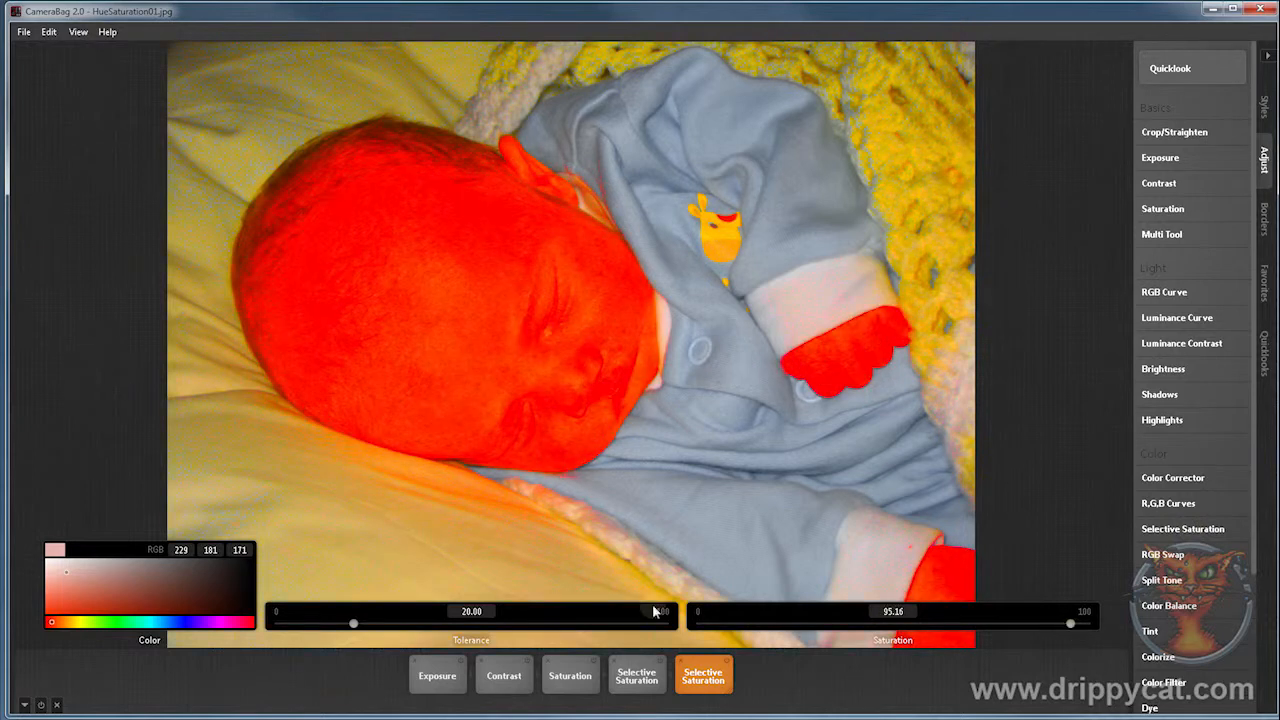
pyautogui.moveTo(350, 623); pyautogui.dragTo(292, 632)
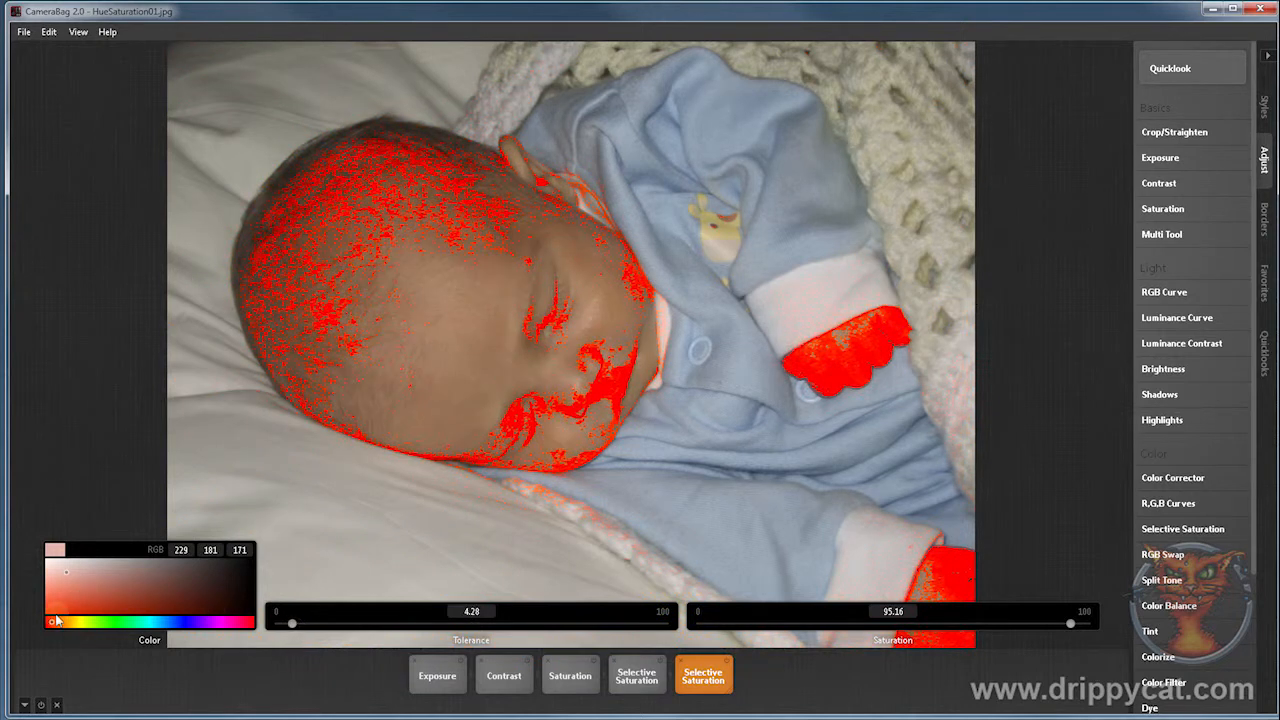
# Step: Target the blue outfit with hue RGB 171, 197, 229 and widen the tolerance to about 53.45
pyautogui.moveTo(52, 626); pyautogui.dragTo(178, 624)
pyautogui.moveTo(172, 624); pyautogui.dragTo(170, 623)
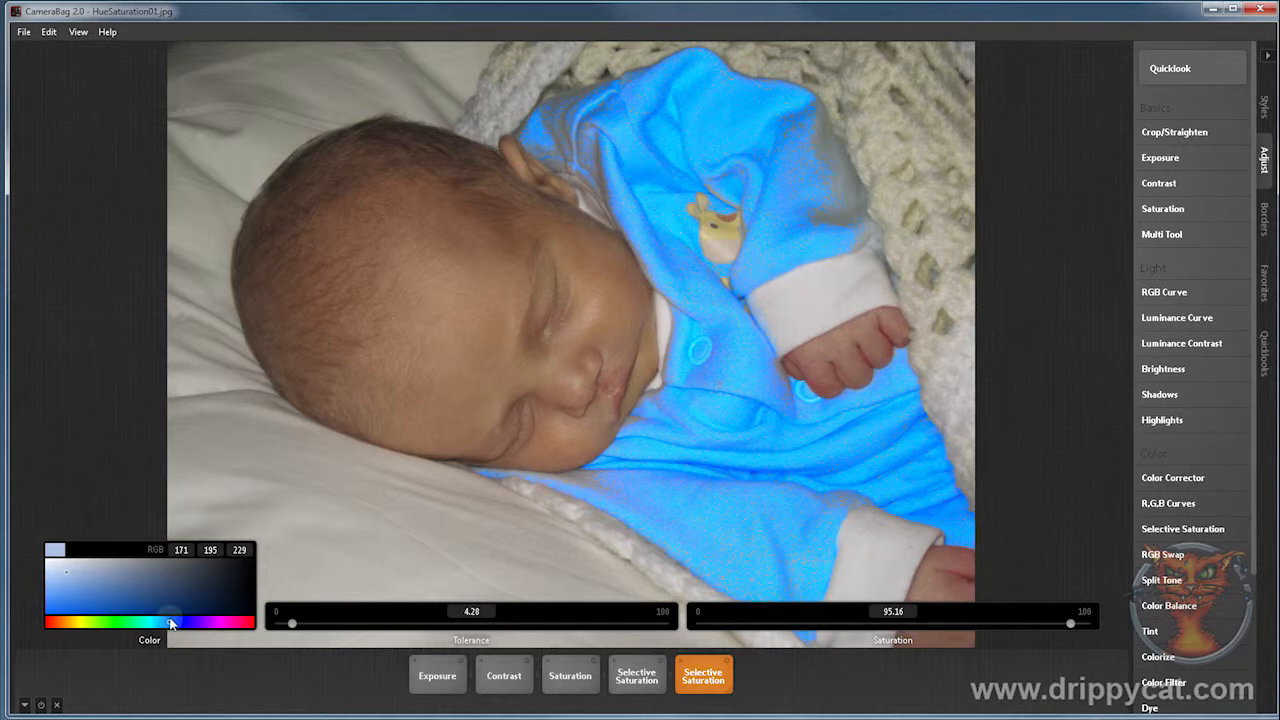
pyautogui.moveTo(291, 623); pyautogui.dragTo(295, 627)
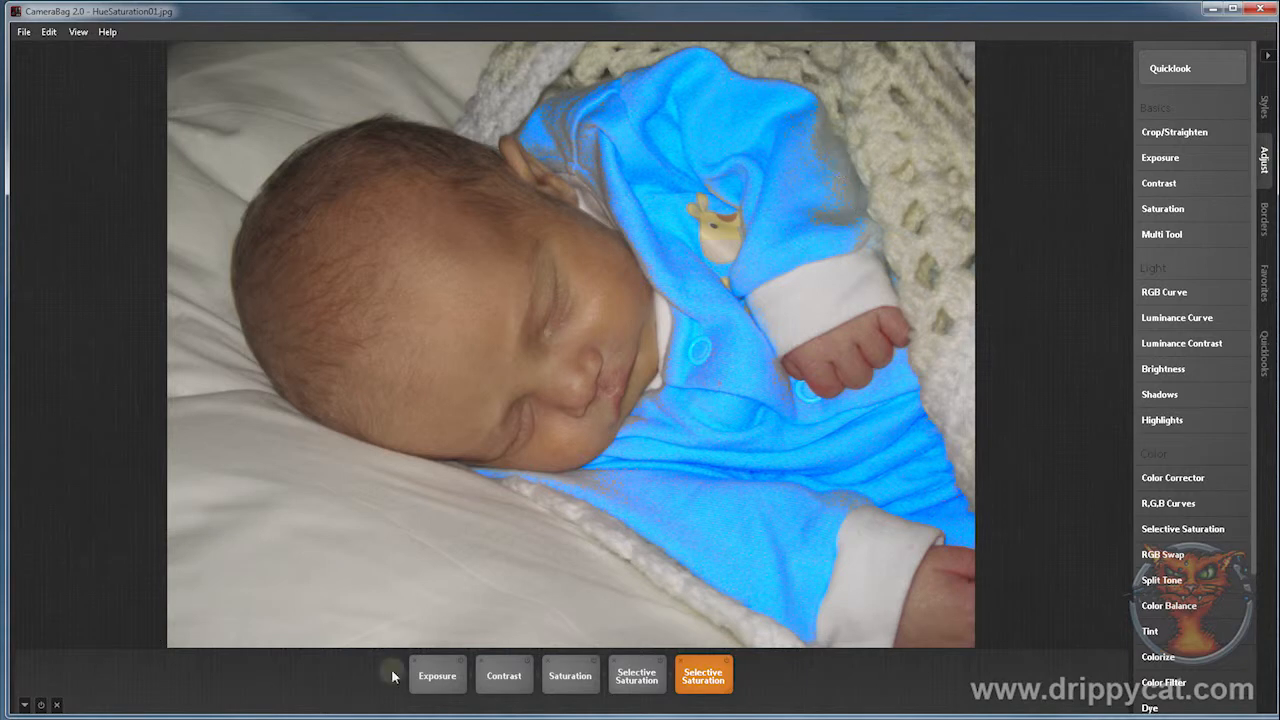
pyautogui.moveTo(365, 654)
pyautogui.moveTo(295, 627); pyautogui.dragTo(487, 654)
# Step: Reset the blue adjustment's saturation to 50 and raise it to about 78.40 to enrich the outfit
pyautogui.moveTo(919, 612); pyautogui.dragTo(811, 610)
pyautogui.write('50')
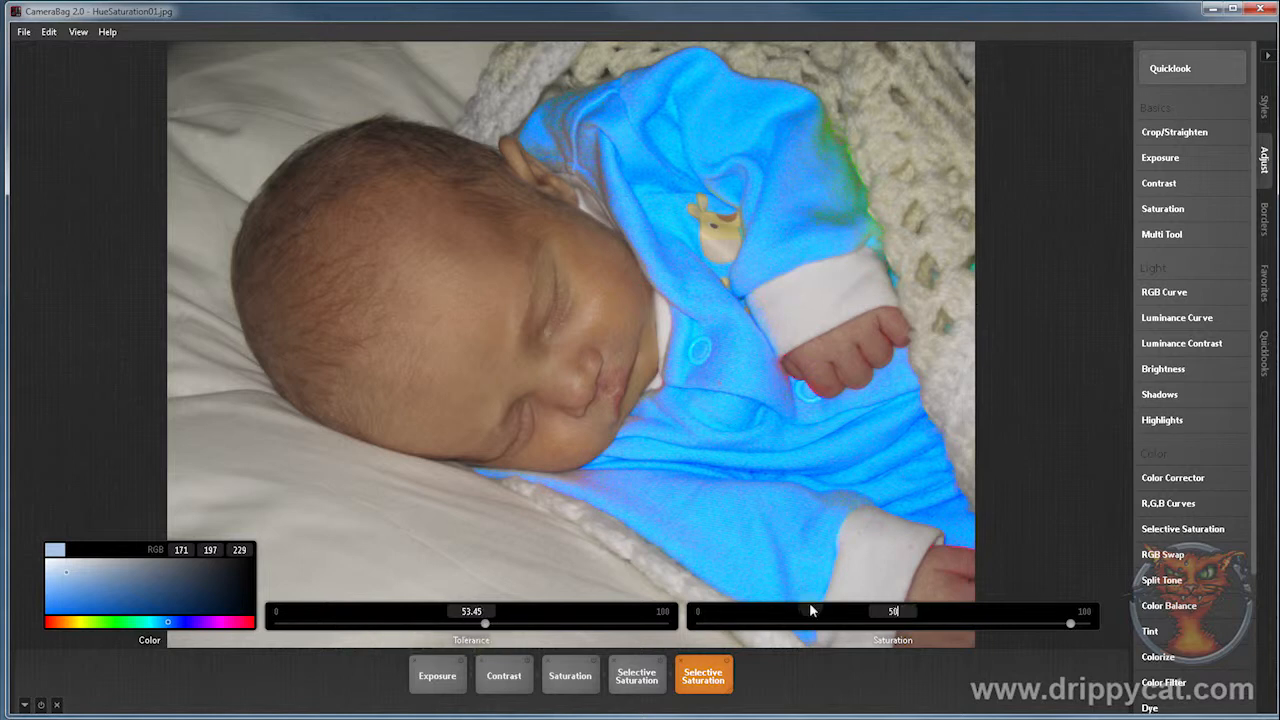
pyautogui.press('Return')
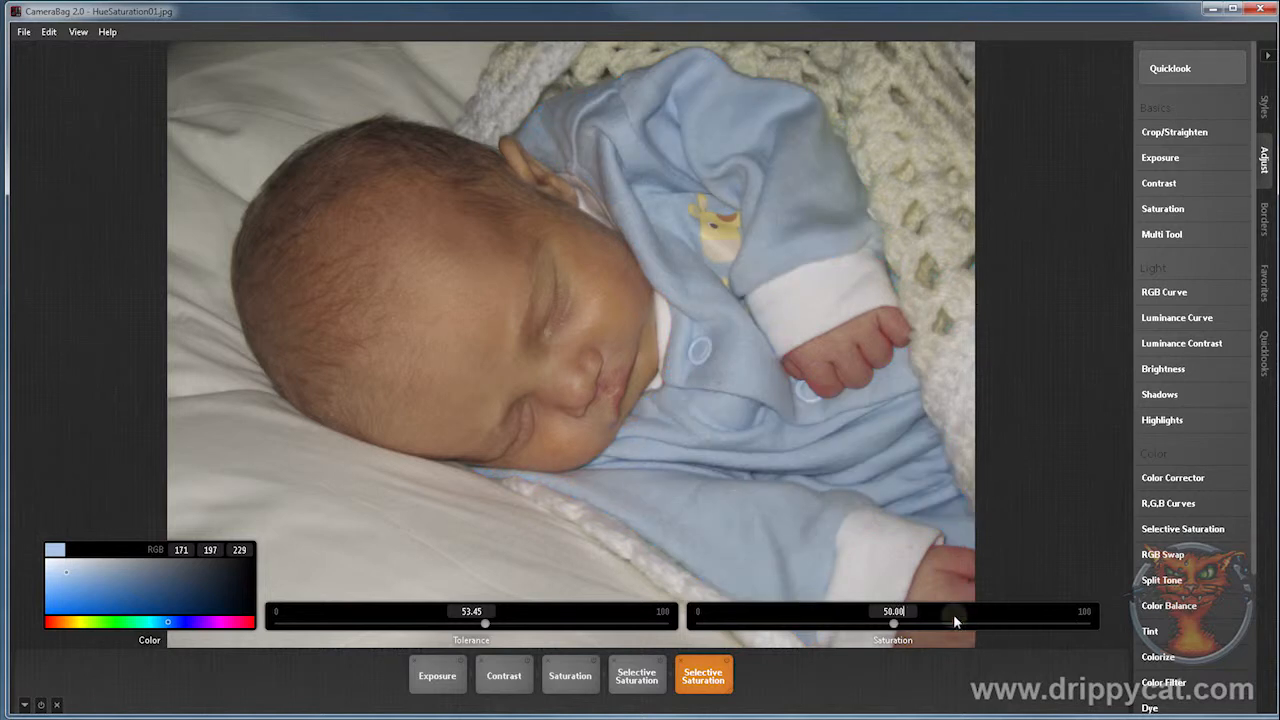
pyautogui.moveTo(895, 627); pyautogui.dragTo(1003, 628)
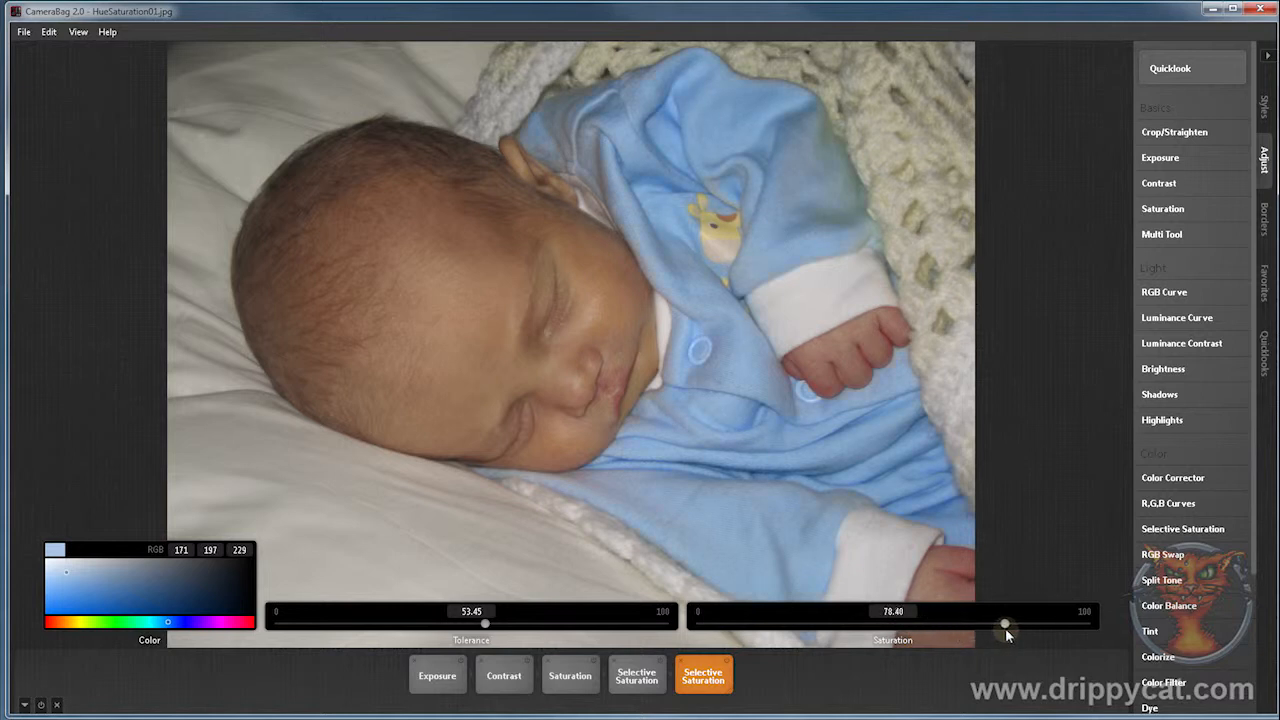